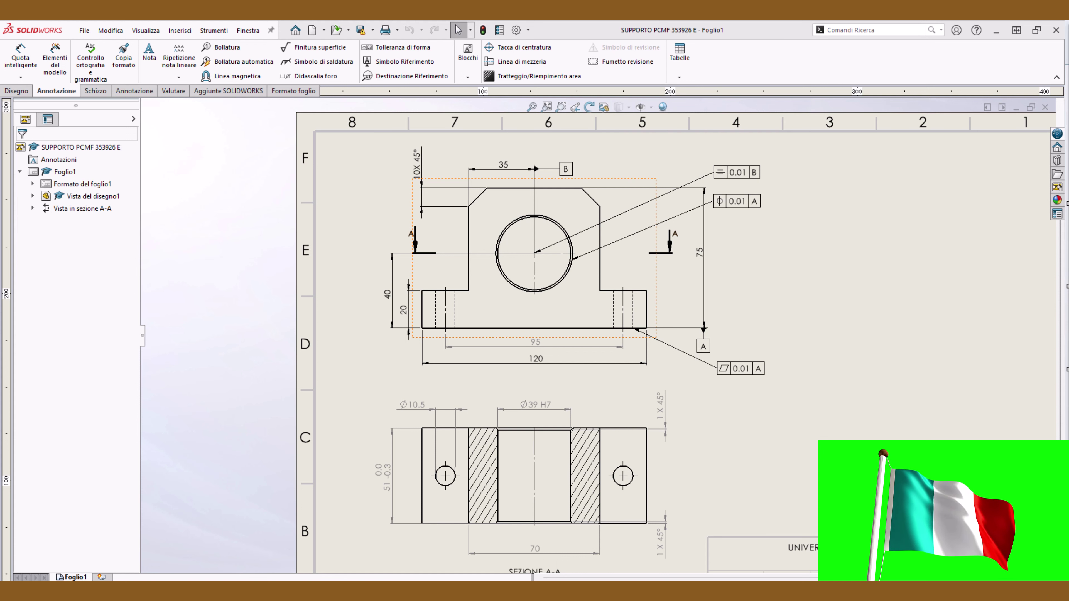
# - Clear datum A from the flatness frame so it reads just 0.01, removing the old datum flag
pyautogui.click(739, 369)
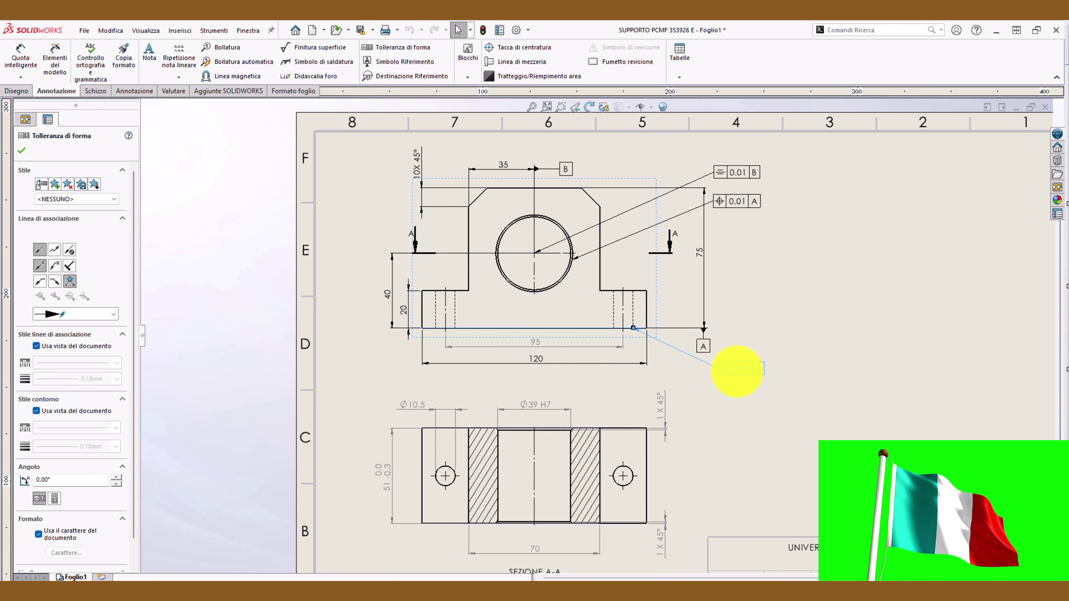
pyautogui.moveTo(737, 370); pyautogui.dragTo(760, 375)
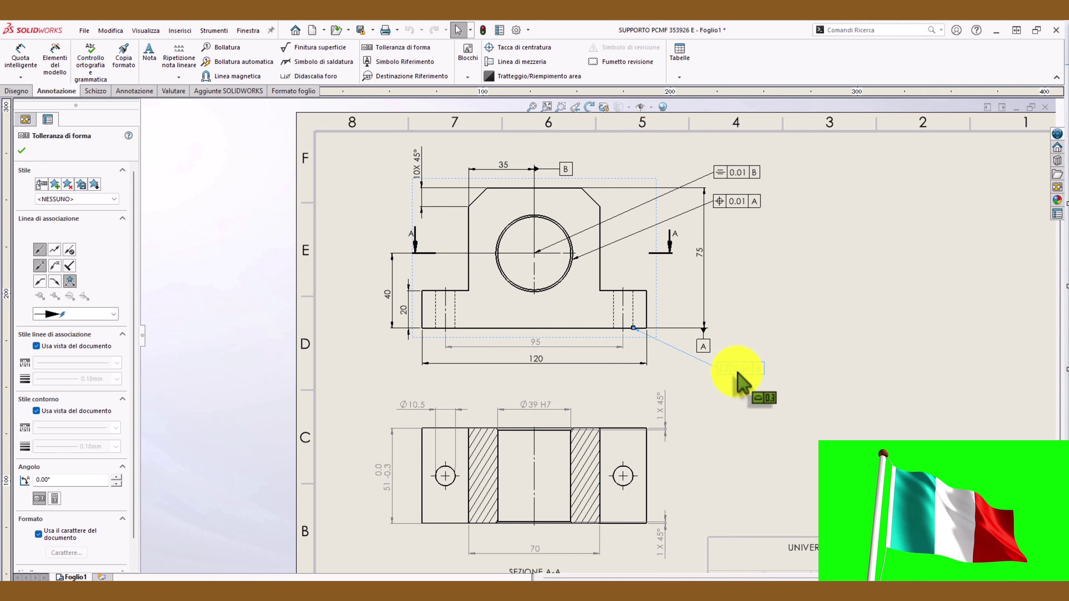
pyautogui.click(758, 370)
pyautogui.click(772, 408)
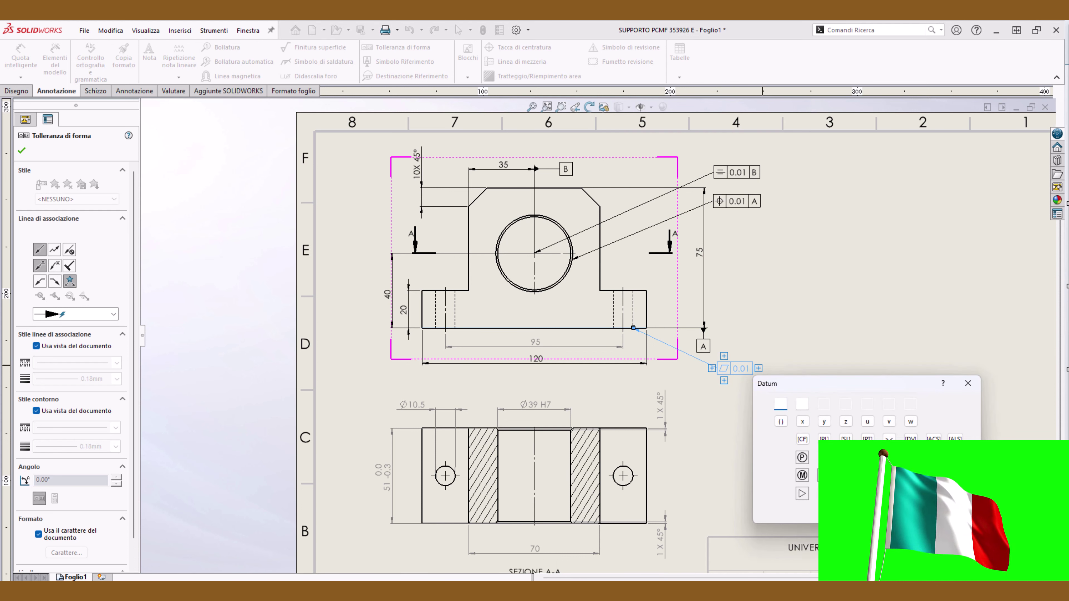
pyautogui.press('Return')
pyautogui.press('Escape')
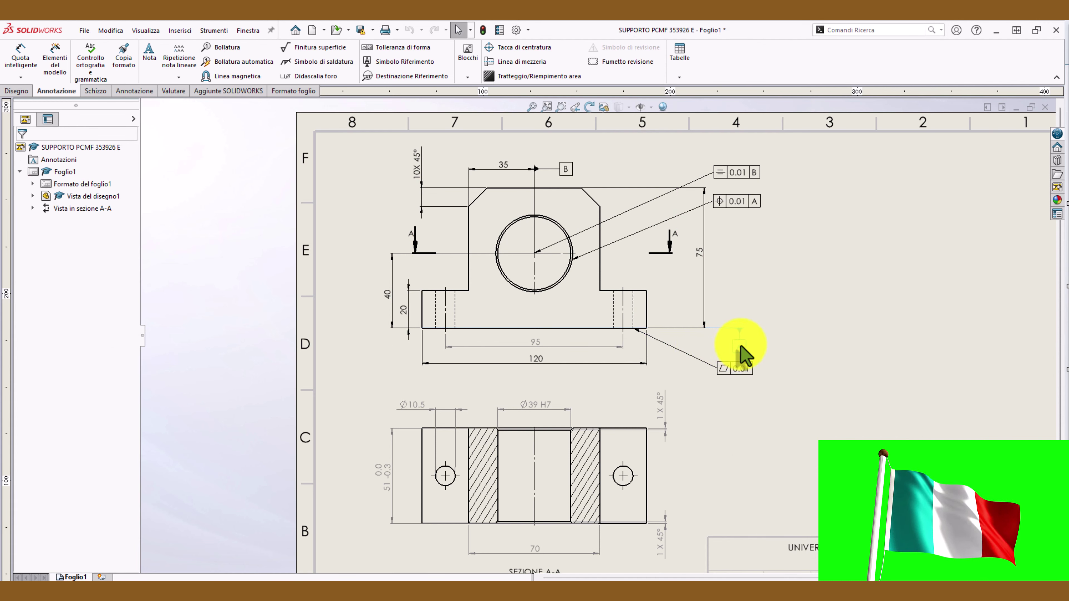
# - Place a datum A symbol on the base's bottom extension line and reattach the 0.01 flatness frame there
pyautogui.moveTo(739, 358); pyautogui.dragTo(657, 350, button='right')
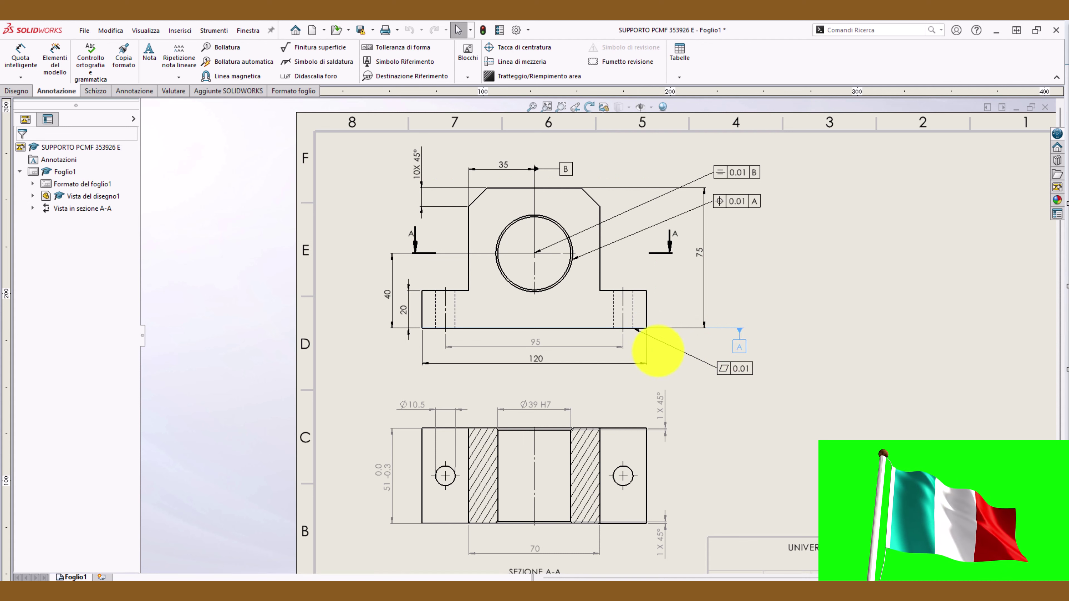
pyautogui.click(737, 372)
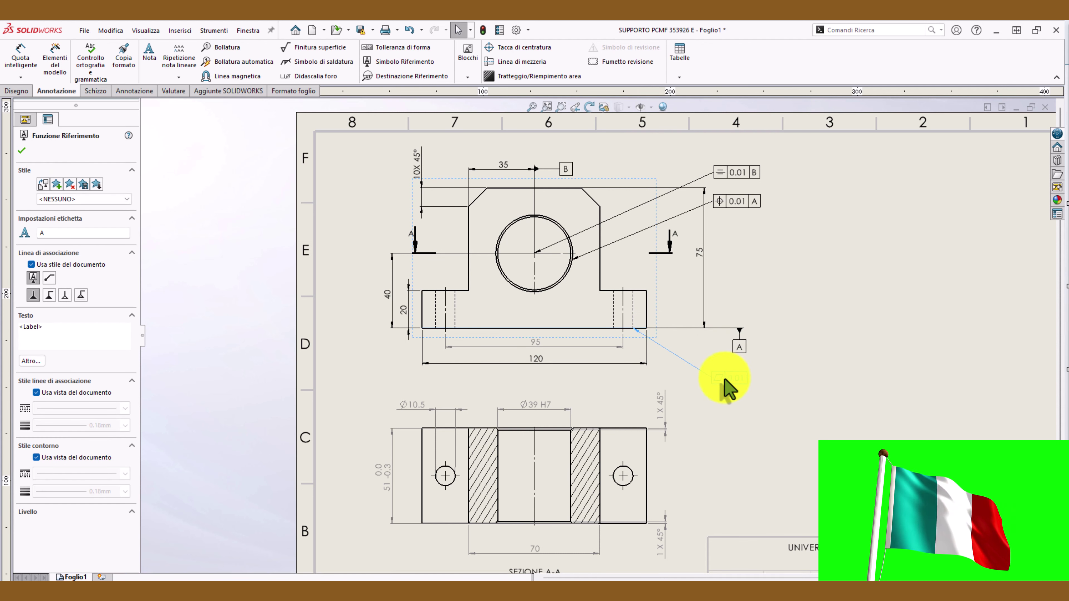
pyautogui.moveTo(728, 382); pyautogui.dragTo(632, 335, button='right')
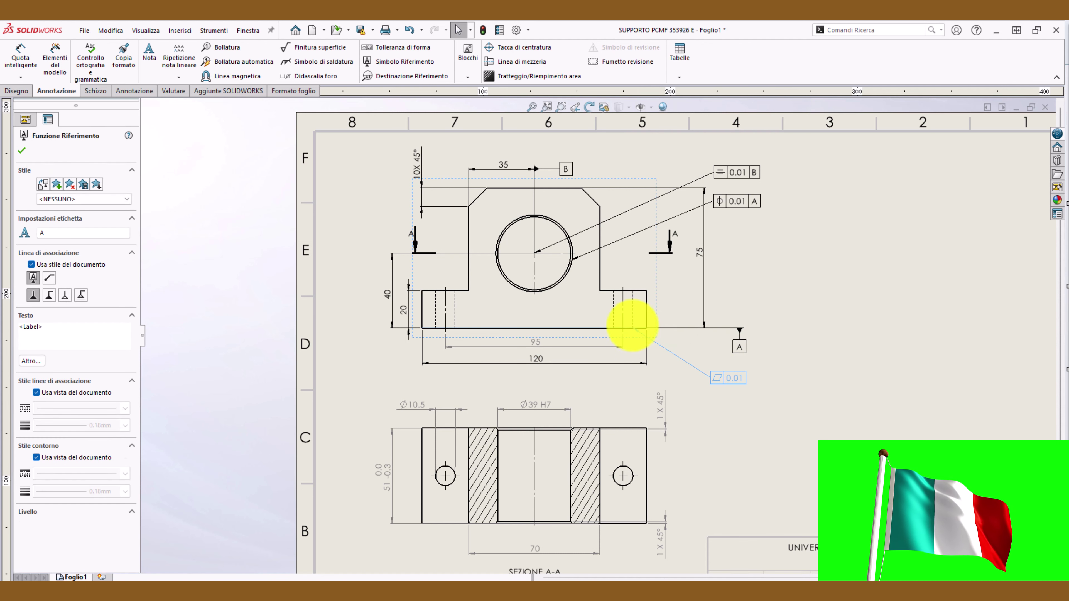
pyautogui.click(710, 328)
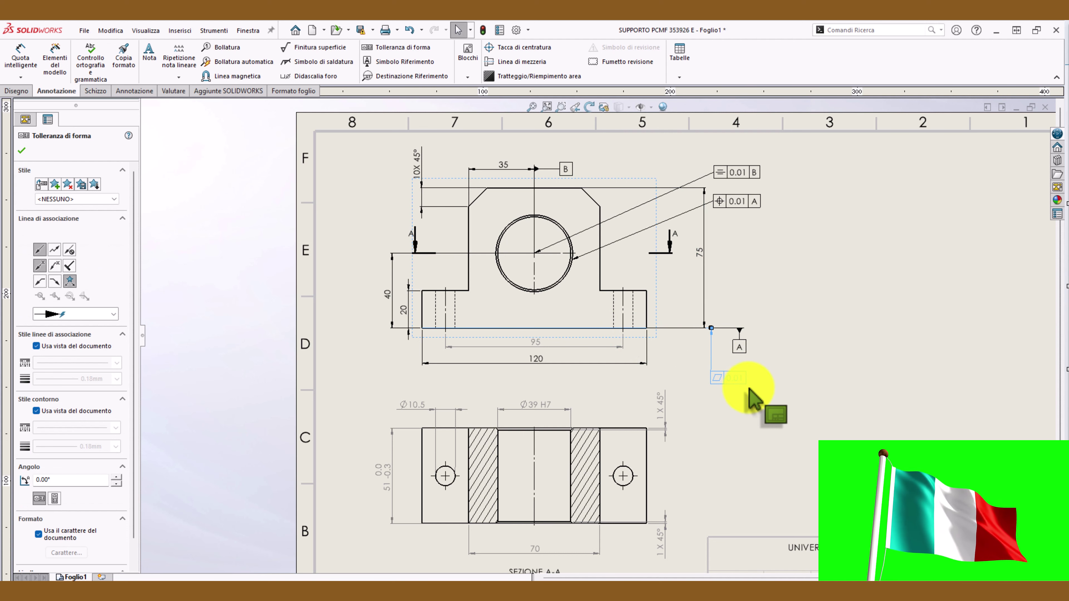
pyautogui.press('Escape')
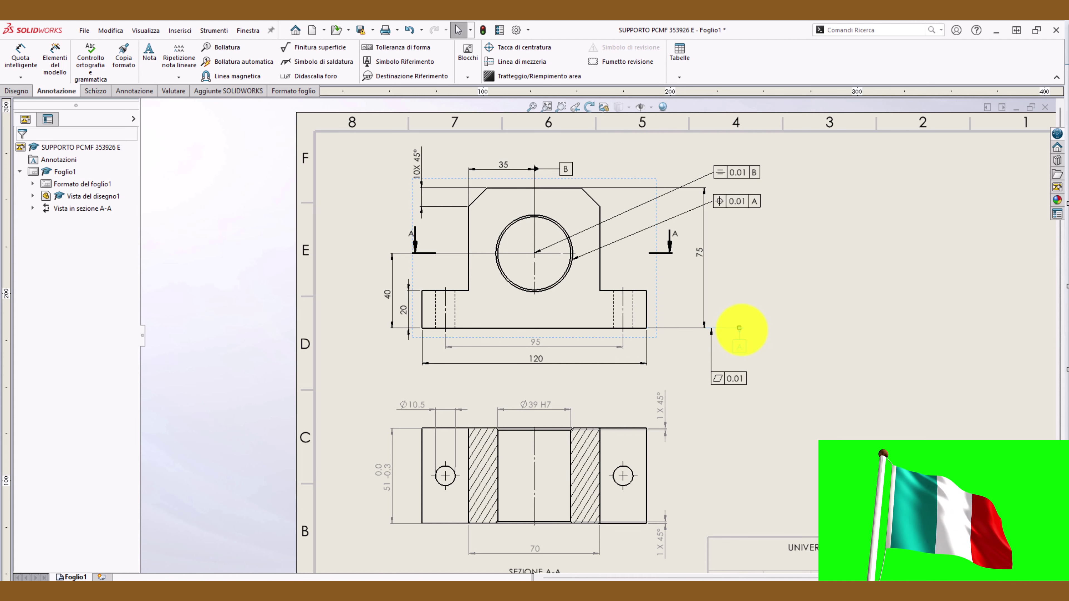
# - Attach datum A to the top of the 0.01 flatness frame
pyautogui.click(741, 333)
pyautogui.scroll(1, 739, 335)
pyautogui.scroll(-1, 729, 330)
pyautogui.scroll(-2, 708, 333)
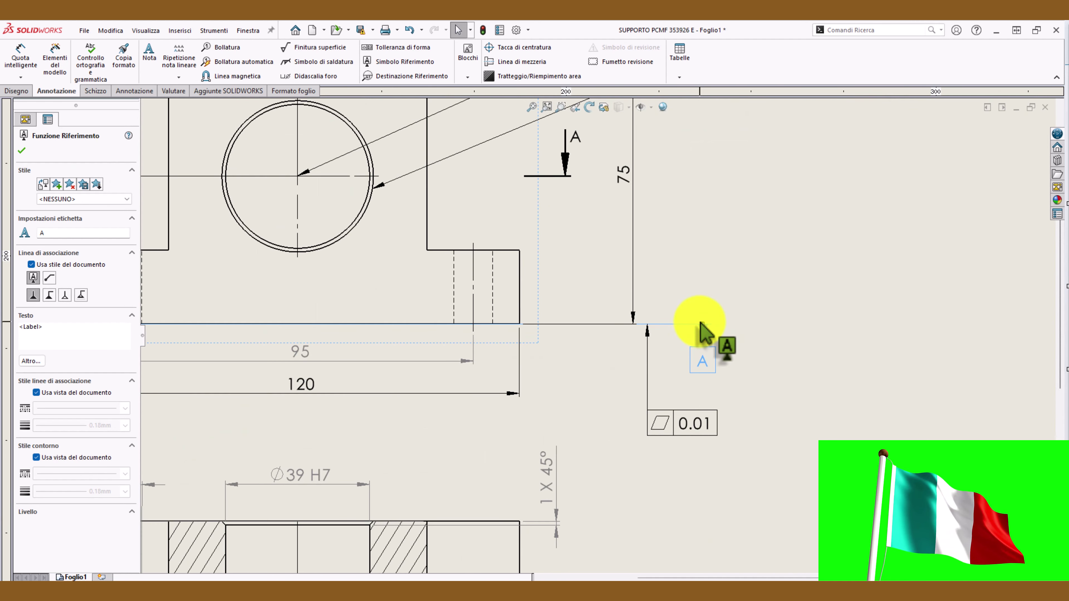
pyautogui.click(685, 417)
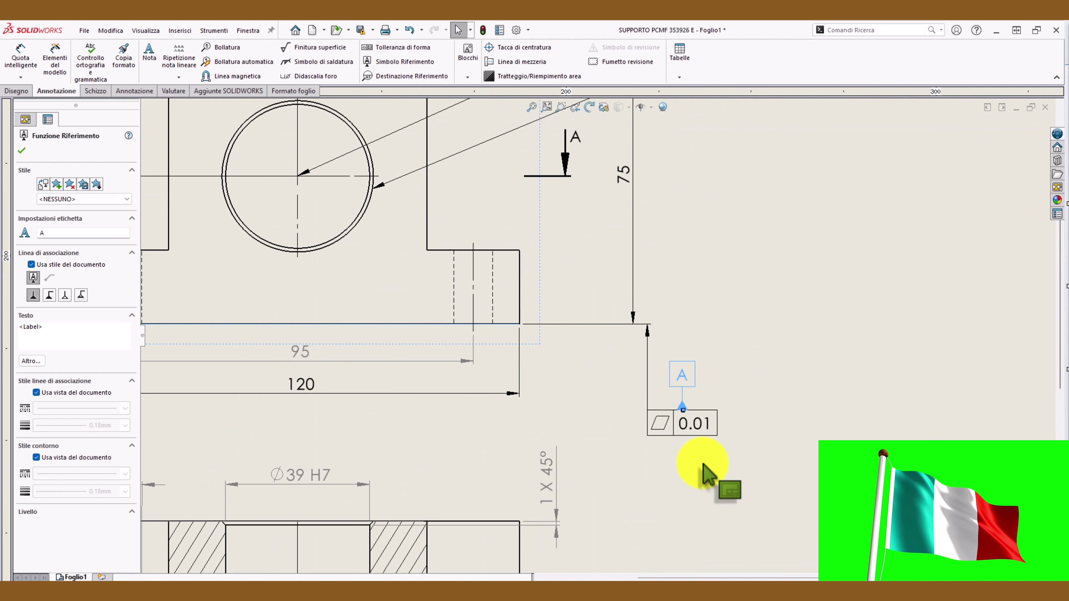
pyautogui.press('Escape')
pyautogui.scroll(3, 589, 322)
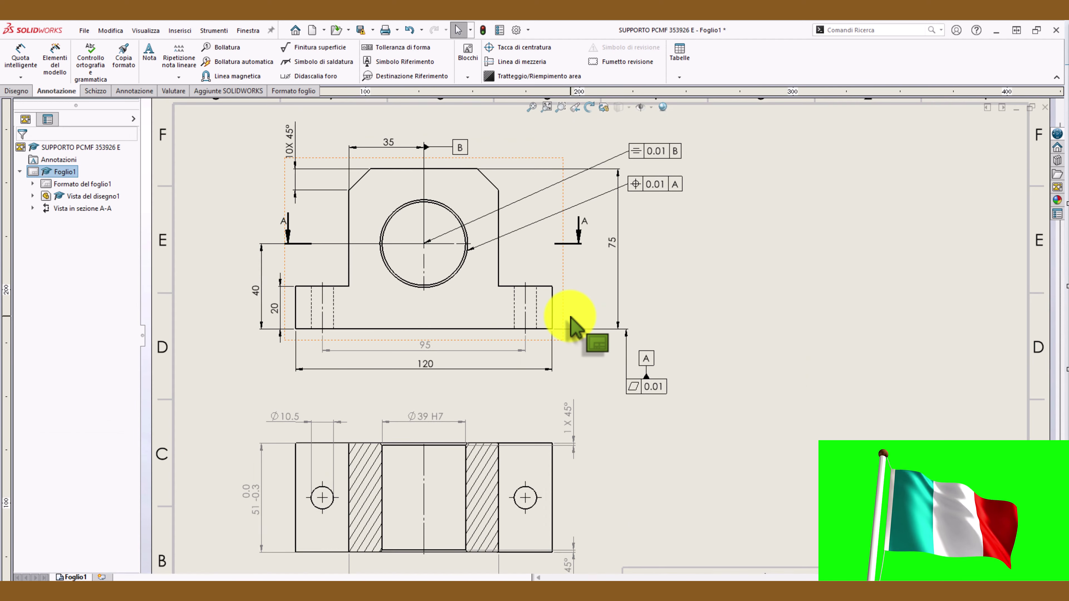
pyautogui.scroll(-3, 654, 375)
# - Move the flatness frame left under the base corner and delete the 95 dimension
pyautogui.click(635, 371)
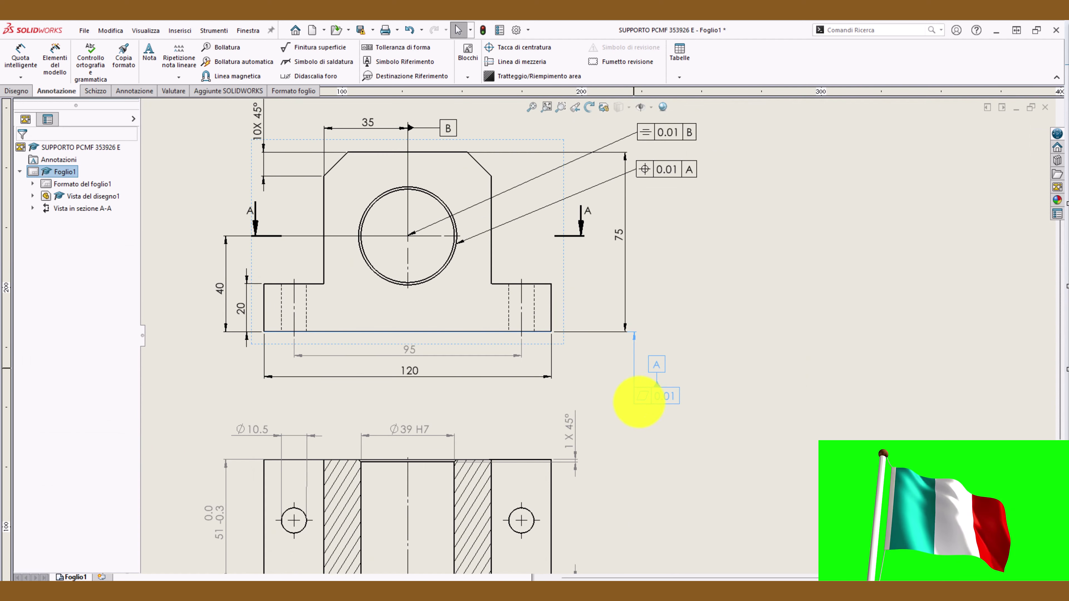
pyautogui.moveTo(634, 400); pyautogui.dragTo(589, 393)
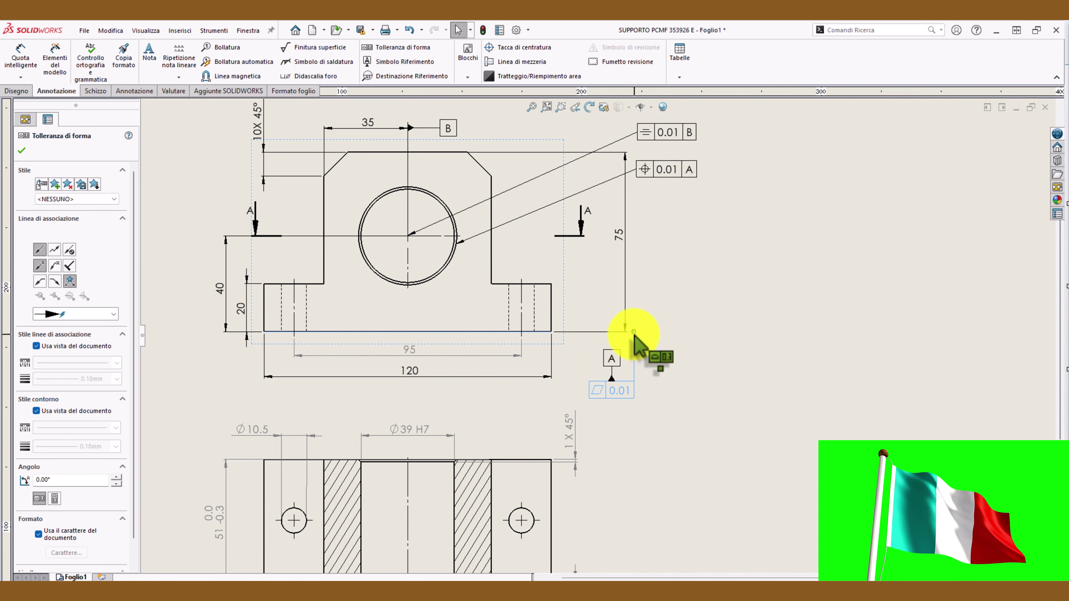
pyautogui.click(590, 333)
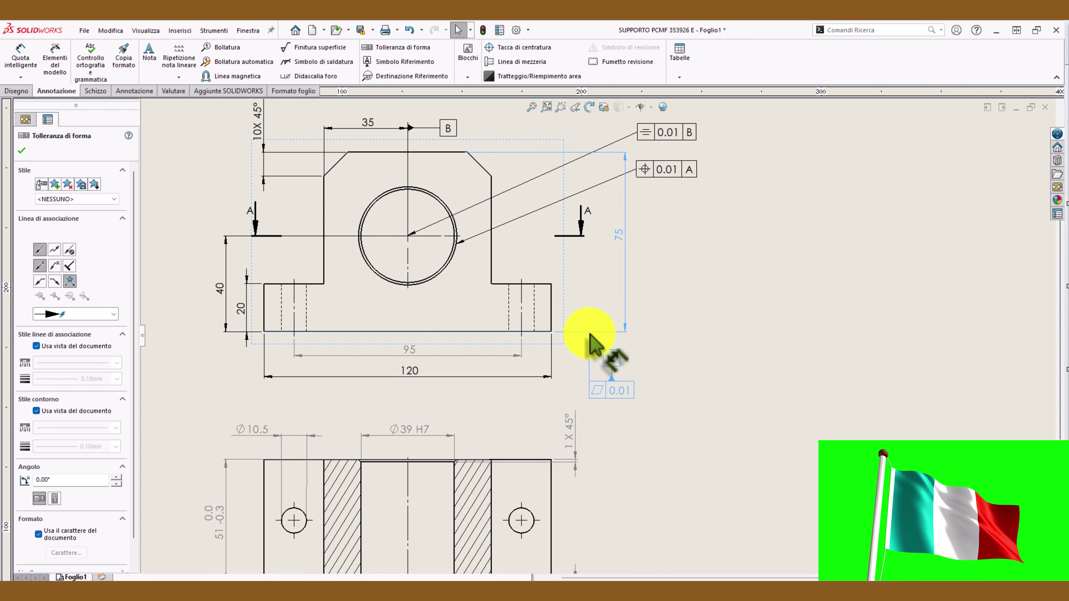
pyautogui.press('Escape')
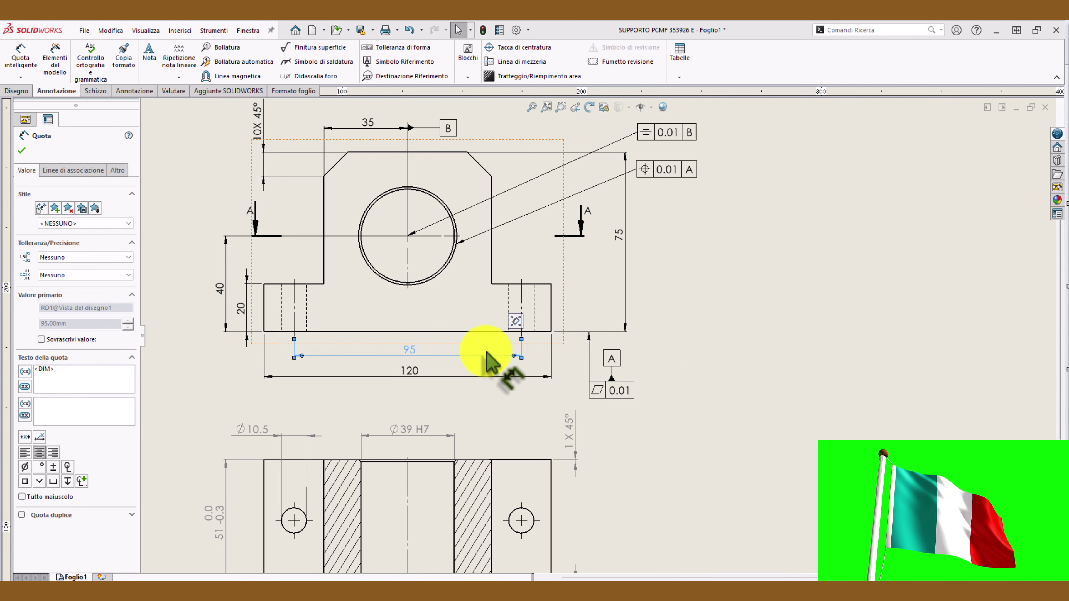
pyautogui.press('Delete')
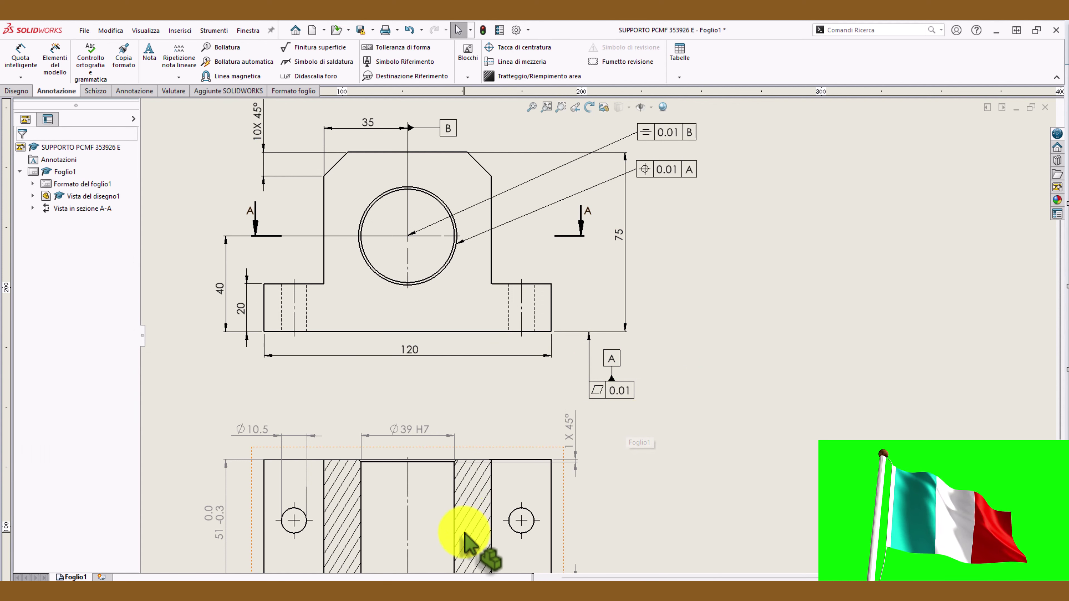
# - Centre-mark the left Ø10.5 hole in section A-A and move the 51 dimension to its left side
pyautogui.scroll(1, 465, 534)
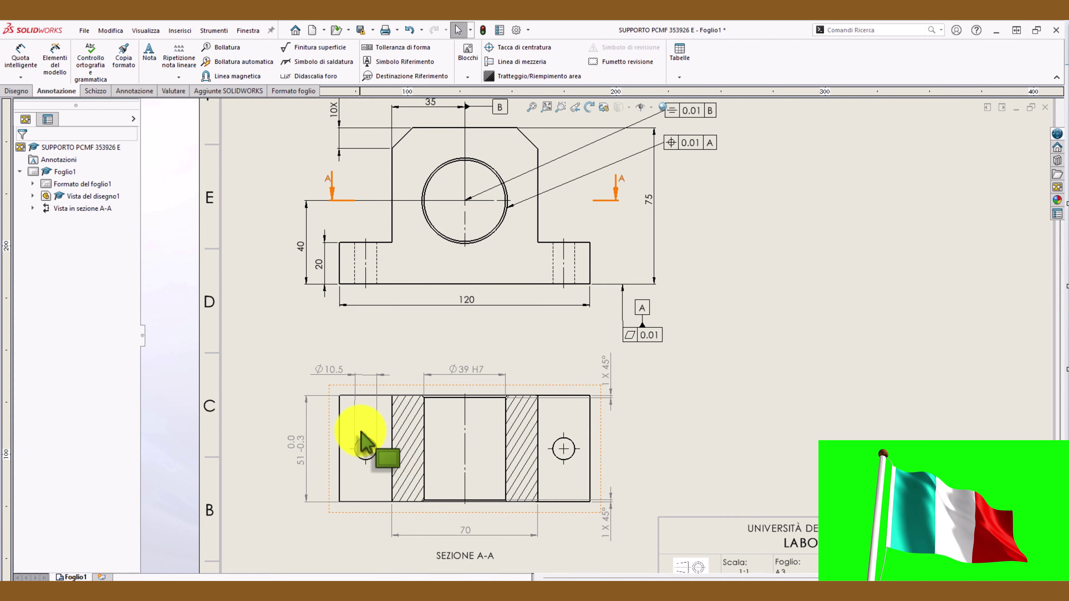
pyautogui.click(366, 450)
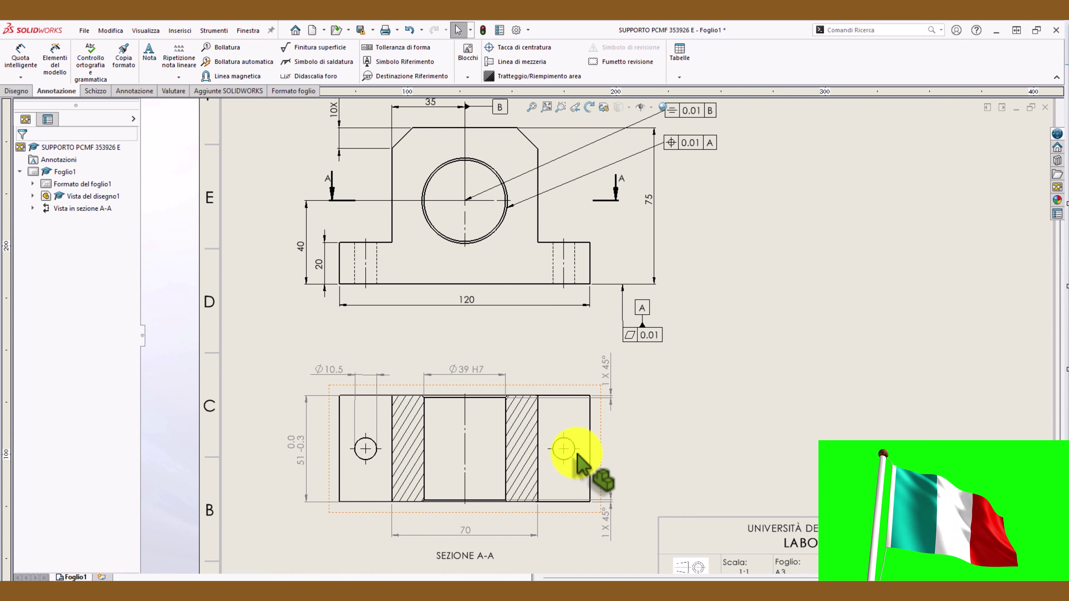
pyautogui.click(303, 446)
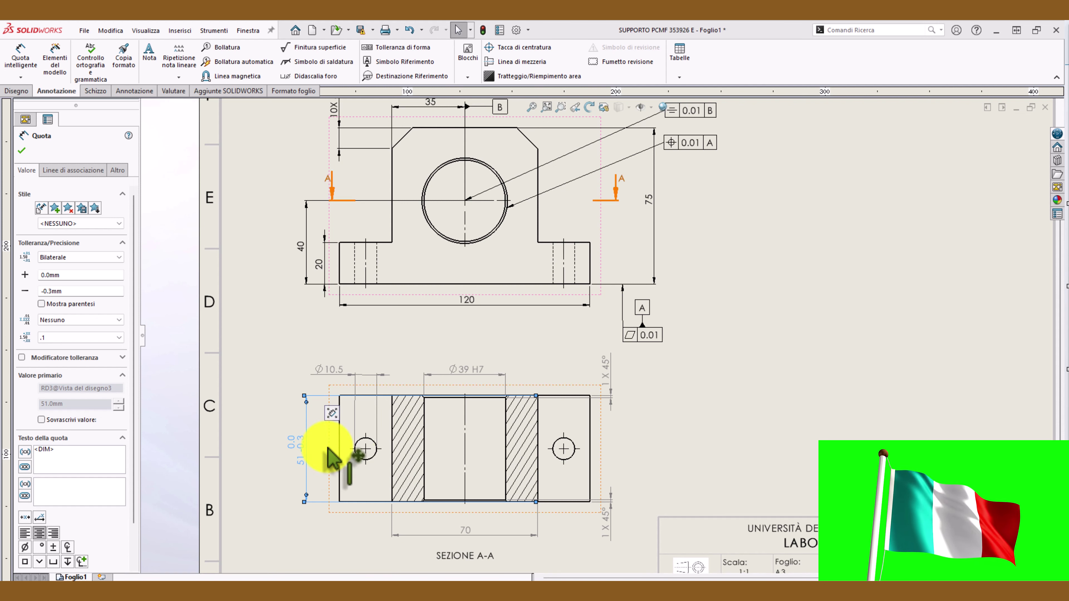
pyautogui.click(301, 463)
pyautogui.press('Escape')
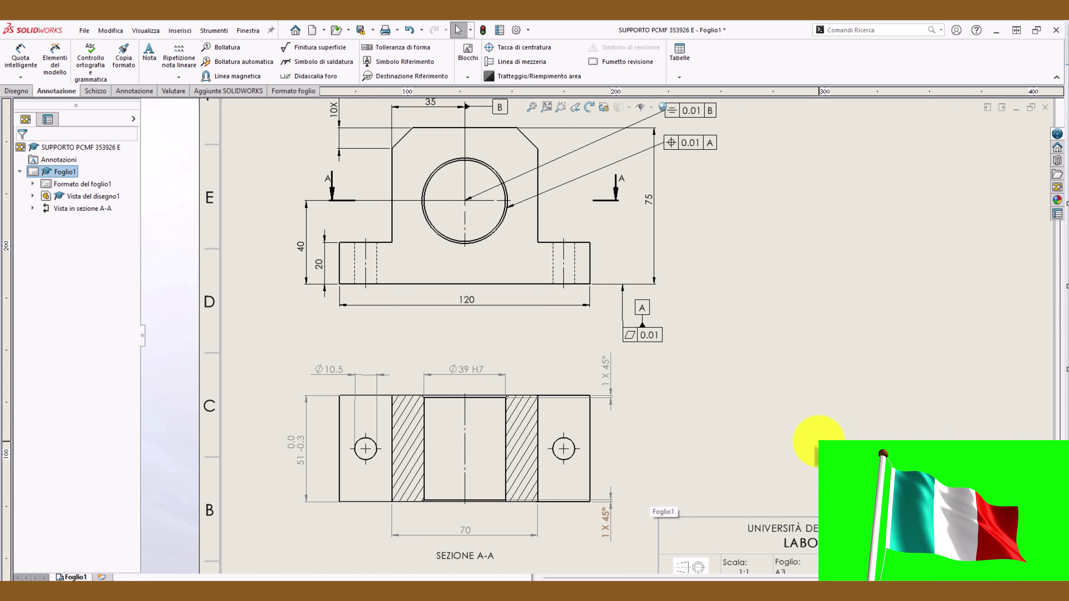
# - Shift the Ø39 H7 diameter up, then delete the 35 dimension with its 0.01 B frame
pyautogui.moveTo(791, 367)
pyautogui.mouseDown(button='middle')
pyautogui.moveTo(829, 427)
pyautogui.moveTo(824, 439)
pyautogui.mouseUp(button='middle')
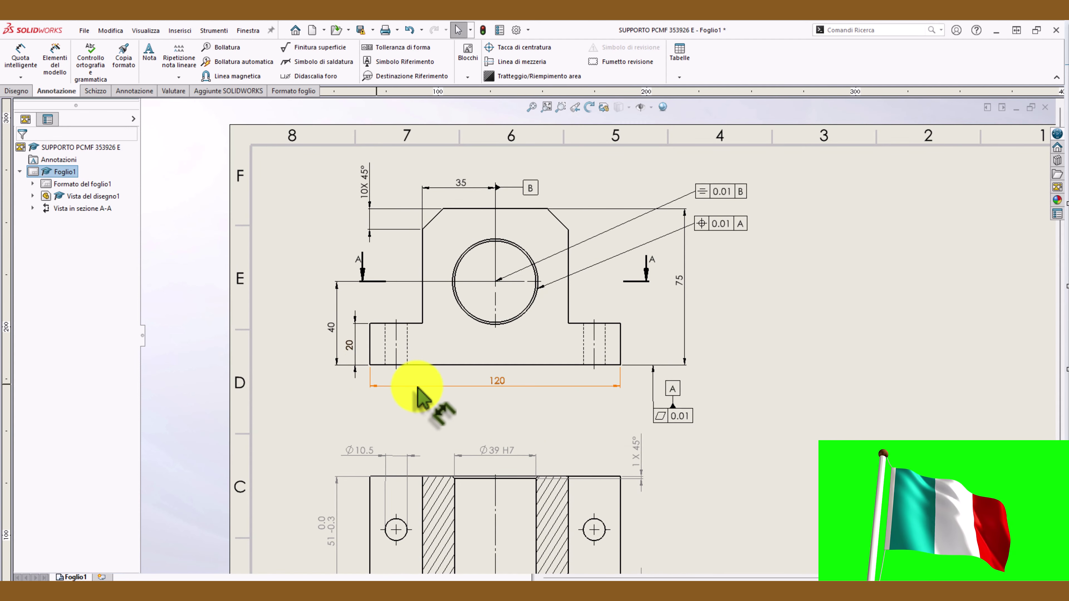
pyautogui.moveTo(496, 449); pyautogui.dragTo(497, 429)
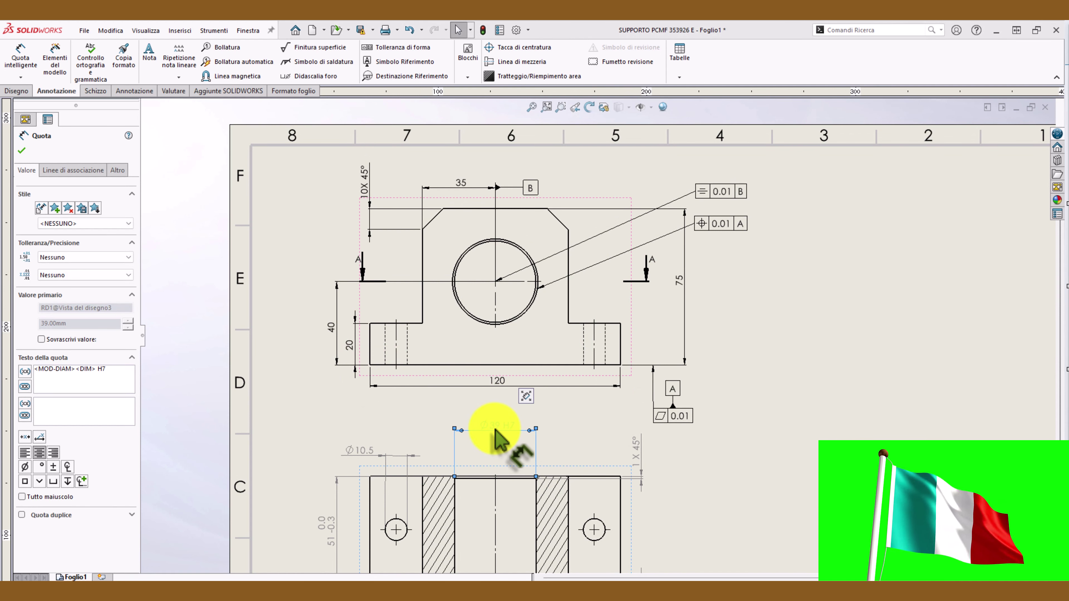
pyautogui.click(459, 182)
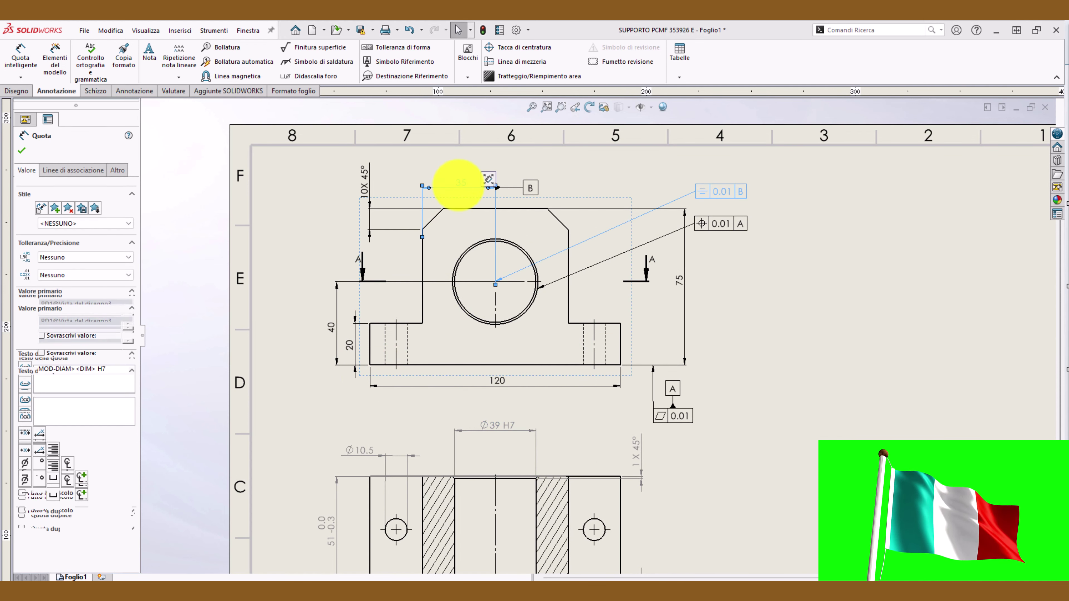
pyautogui.press('Delete')
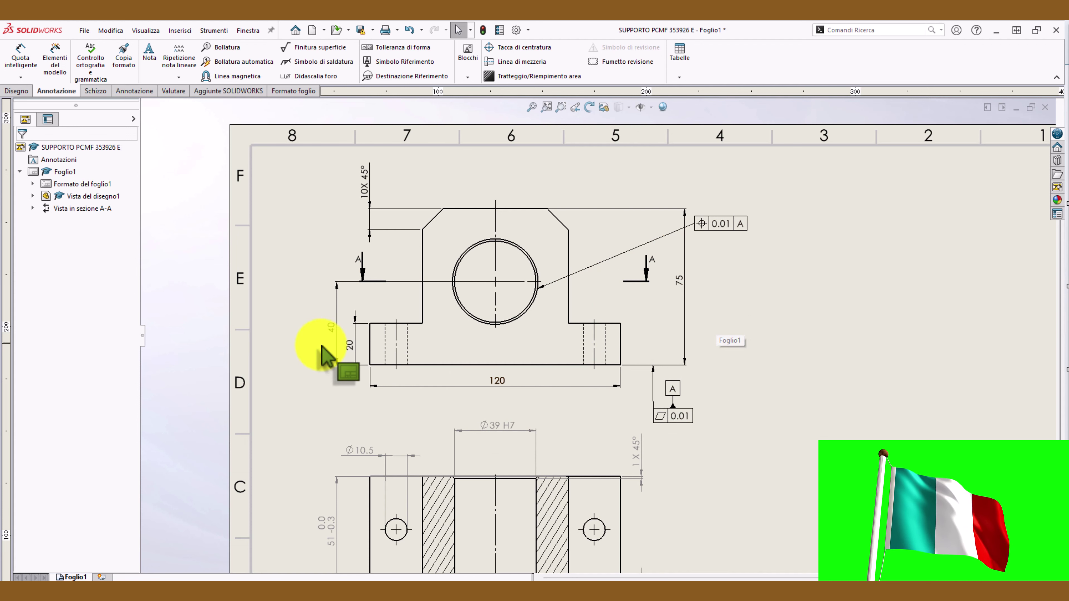
# - Set the 40 dimension's tolerance to 'Di base' and centre-mark the large bore circle
pyautogui.click(335, 333)
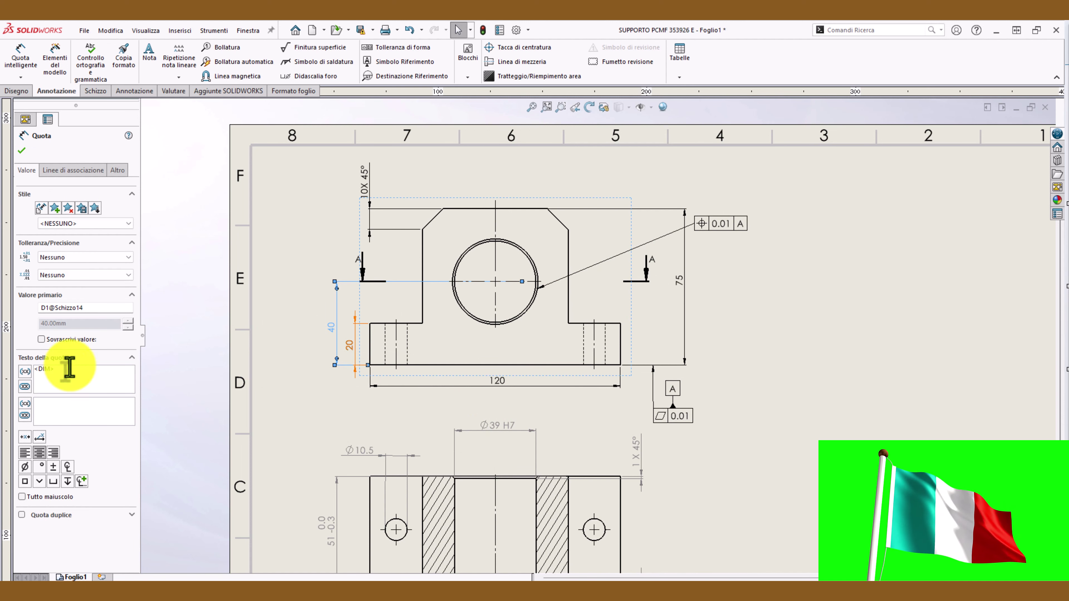
pyautogui.click(54, 258)
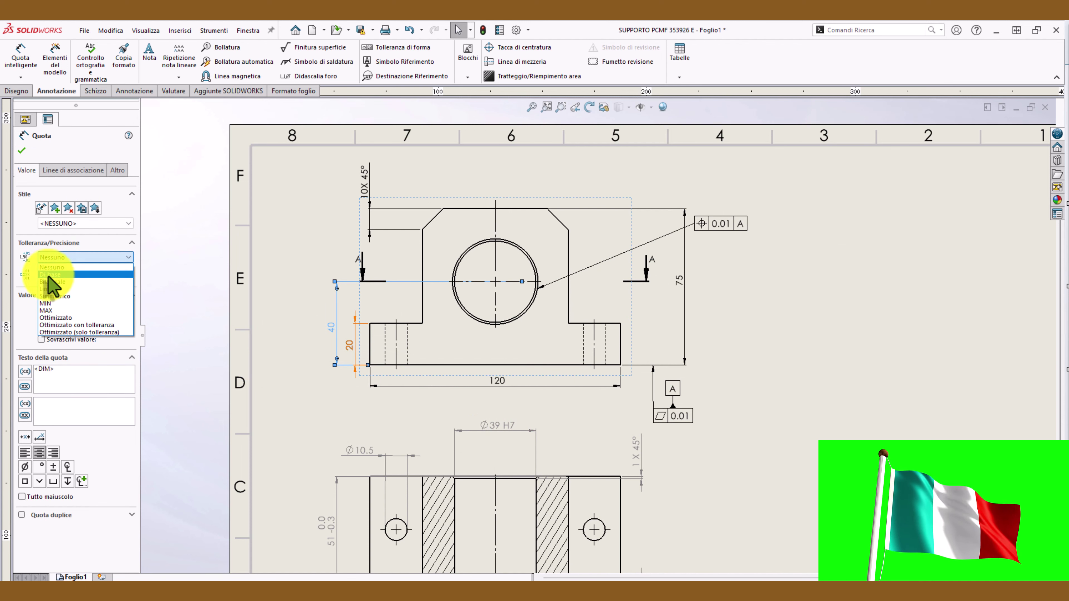
pyautogui.click(48, 275)
pyautogui.click(284, 249)
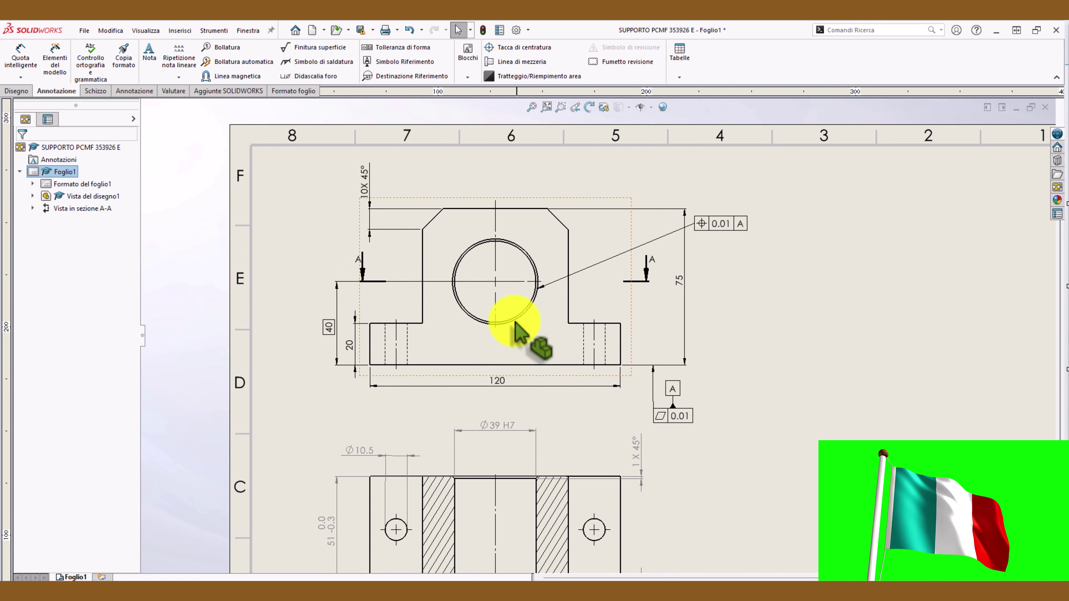
pyautogui.click(496, 324)
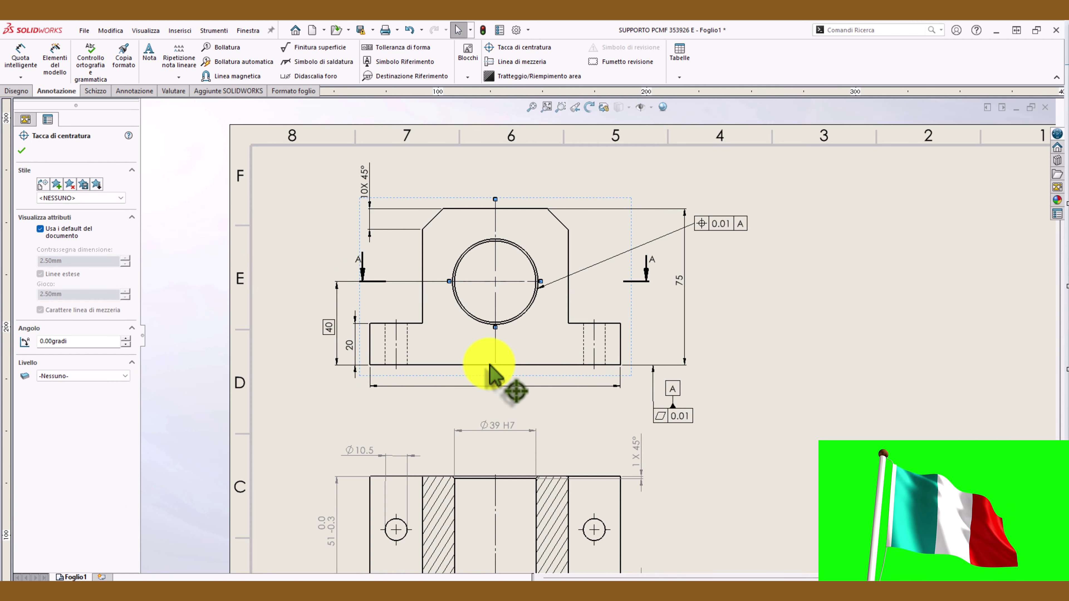
# - Extend the bore centre mark's vertical line downward, keeping the Ø39 H7 dimension in place
pyautogui.moveTo(495, 327); pyautogui.dragTo(492, 369)
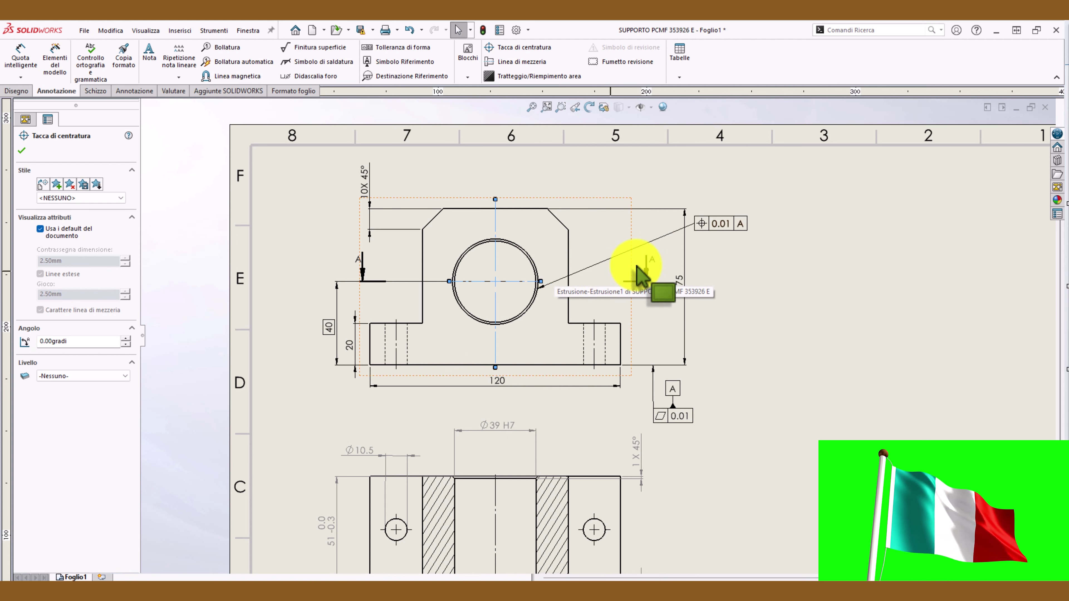
pyautogui.click(509, 432)
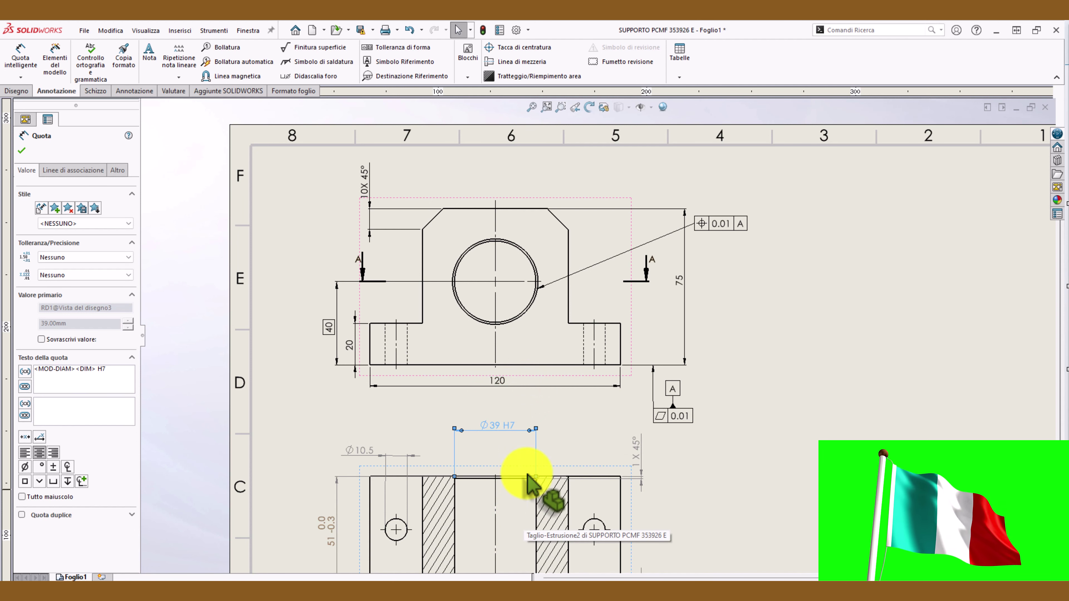
pyautogui.moveTo(506, 432); pyautogui.dragTo(543, 314)
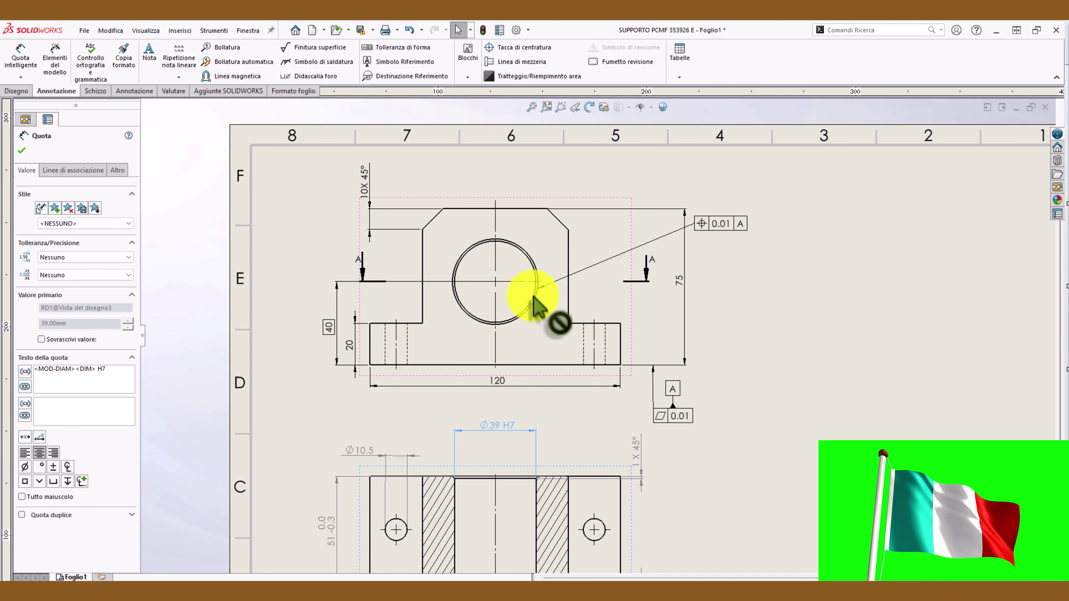
pyautogui.moveTo(543, 314)
pyautogui.mouseDown()
pyautogui.moveTo(503, 438)
pyautogui.moveTo(494, 292)
pyautogui.moveTo(501, 425)
pyautogui.moveTo(545, 306)
pyautogui.moveTo(539, 296)
pyautogui.moveTo(530, 322)
pyautogui.moveTo(520, 292)
pyautogui.moveTo(498, 432)
pyautogui.mouseUp()
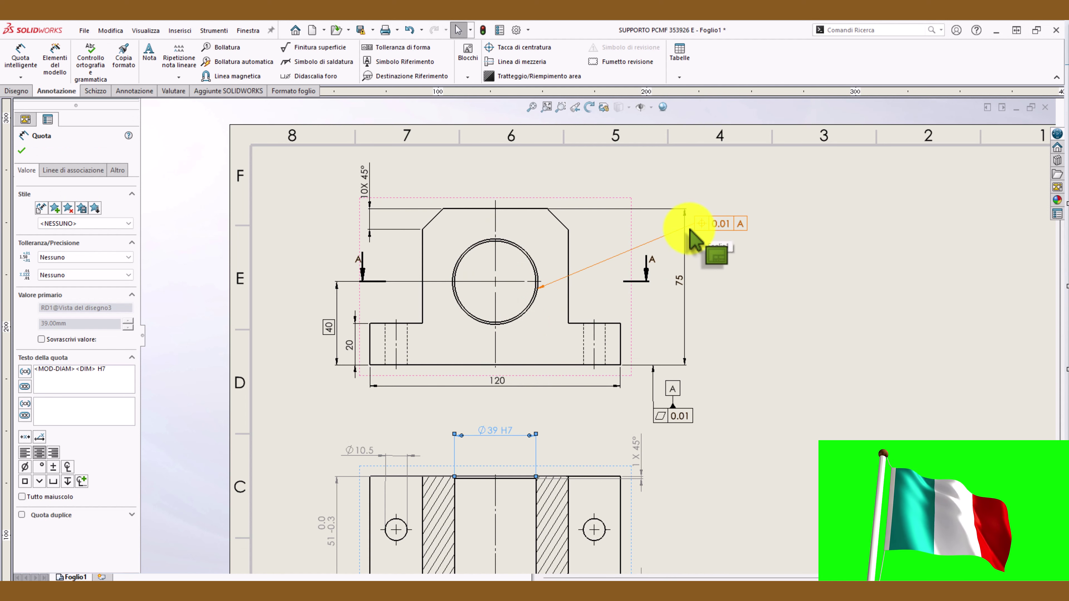
# - Set the 0.01 A position frame to no leader and place it under the Ø39 H7 diameter
pyautogui.click(702, 227)
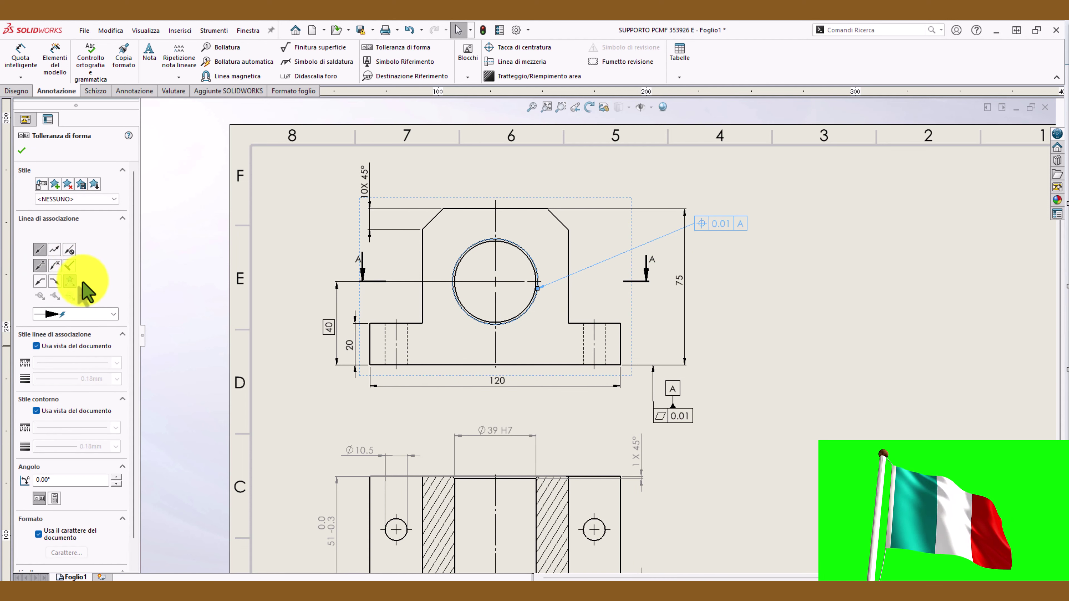
pyautogui.click(69, 250)
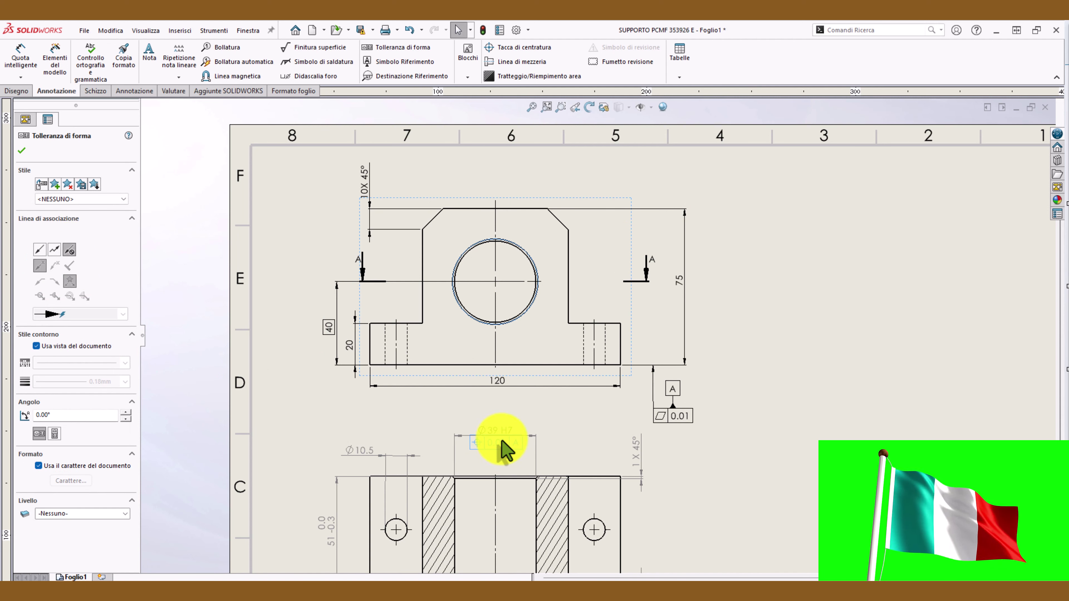
pyautogui.click(500, 442)
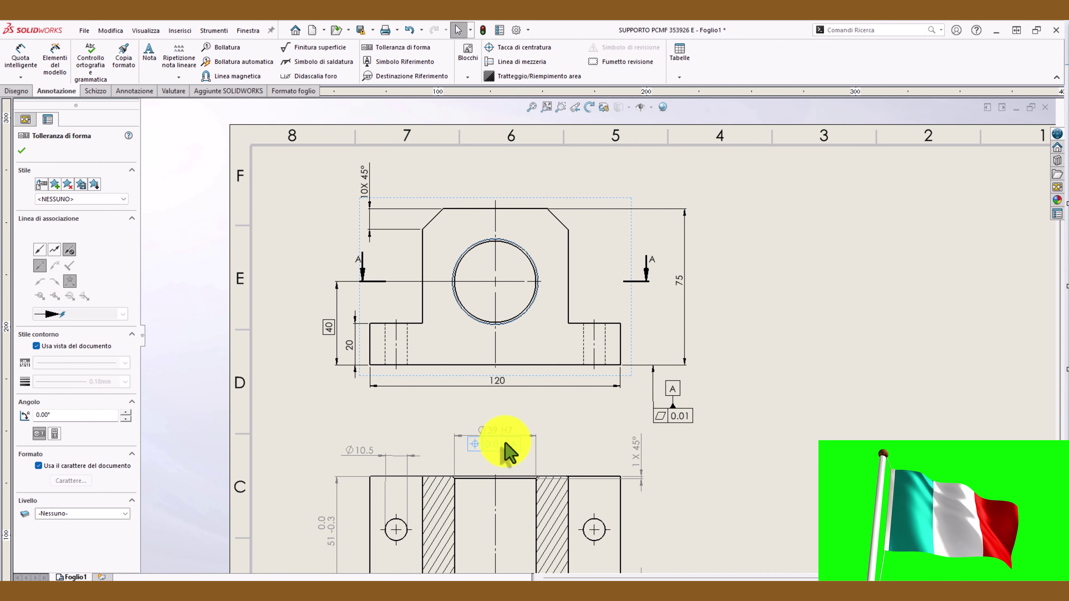
pyautogui.click(508, 441)
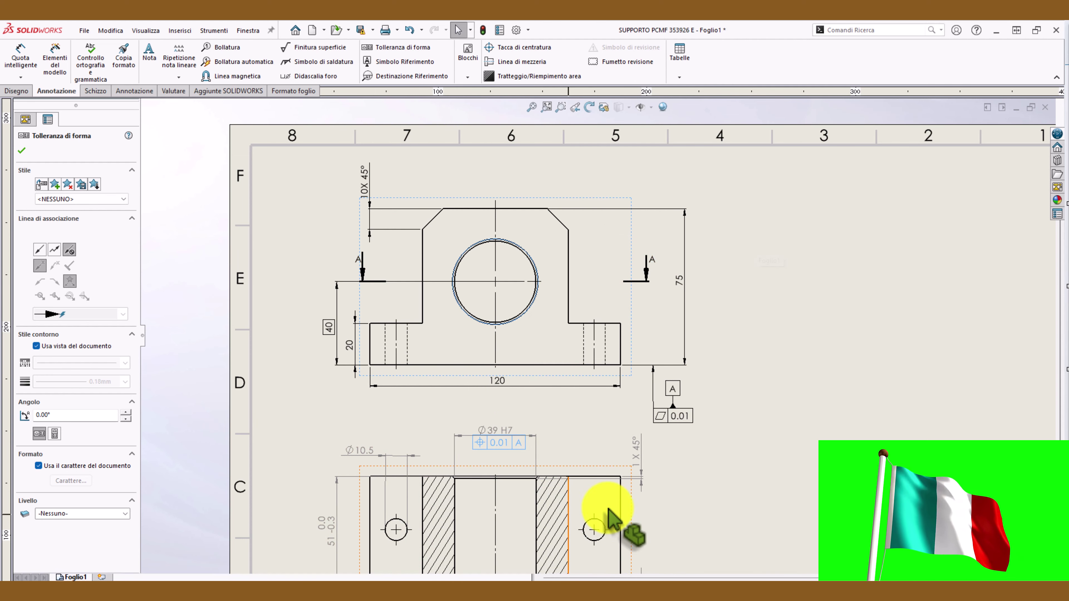
# - Centre-mark the left and right small holes in the section view, then open the 51 dimension's text
pyautogui.moveTo(631, 506); pyautogui.dragTo(671, 472, button='middle')
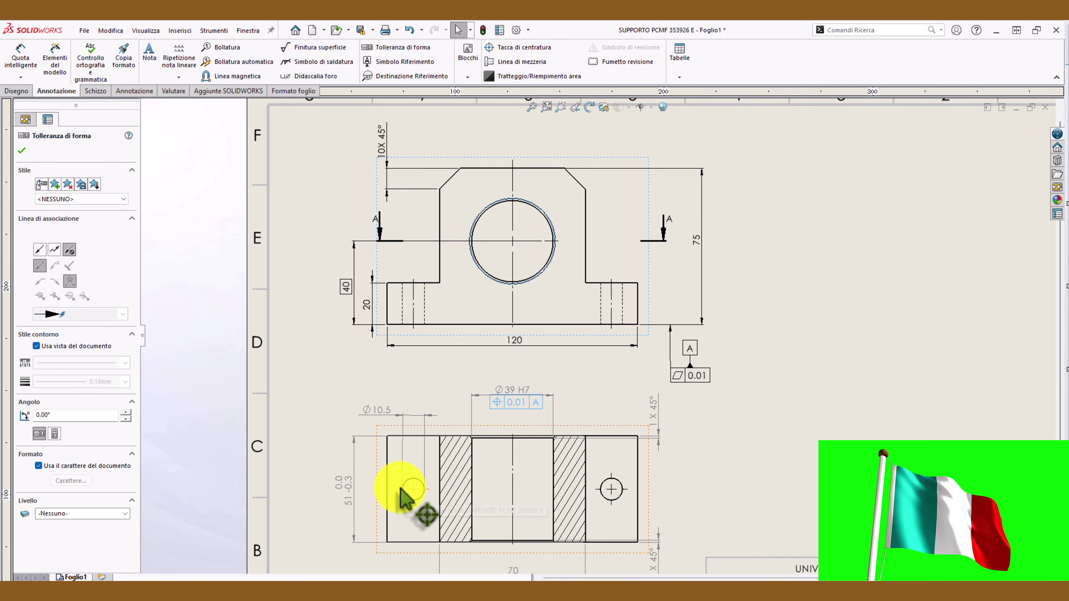
pyautogui.click(413, 488)
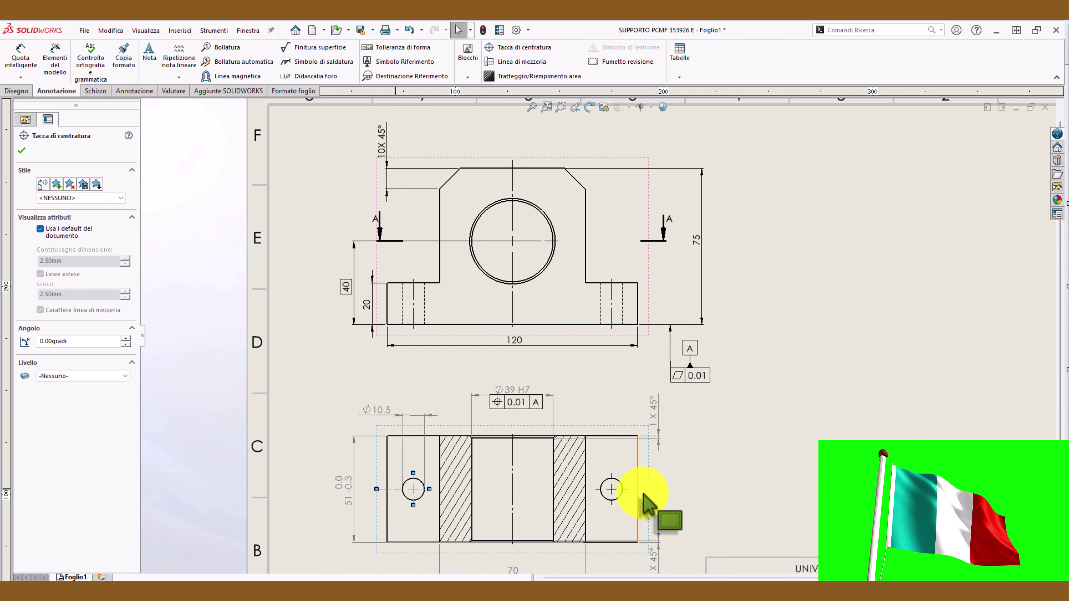
pyautogui.click(622, 490)
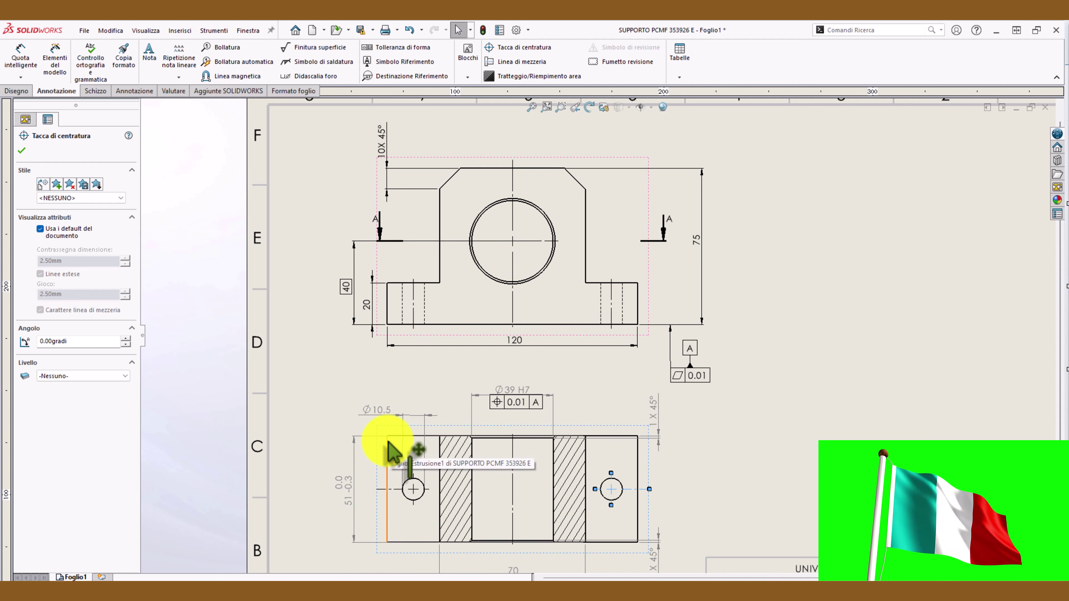
pyautogui.click(347, 489)
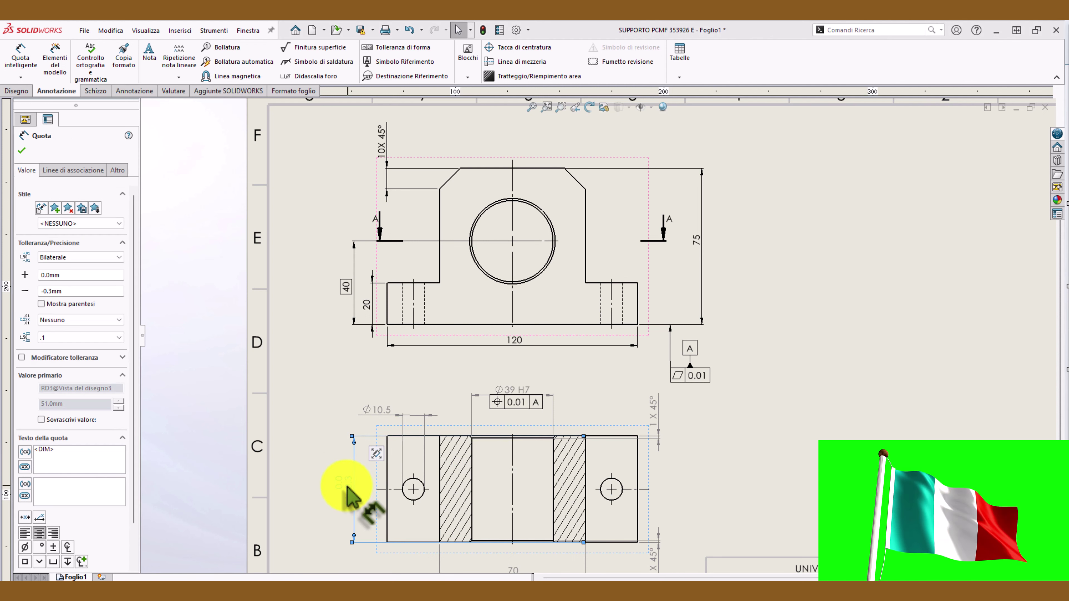
pyautogui.click(55, 491)
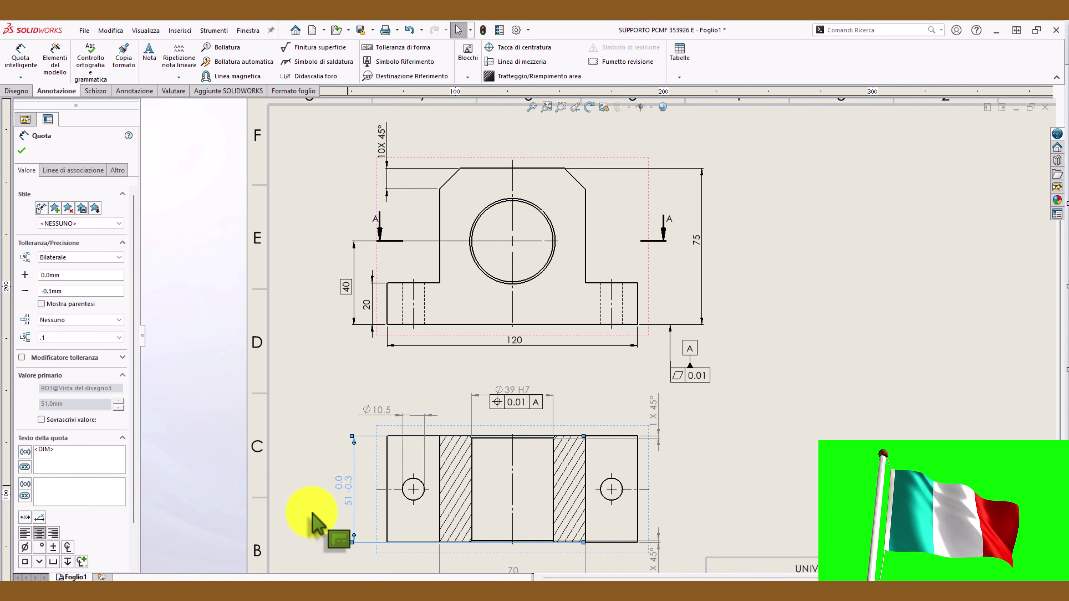